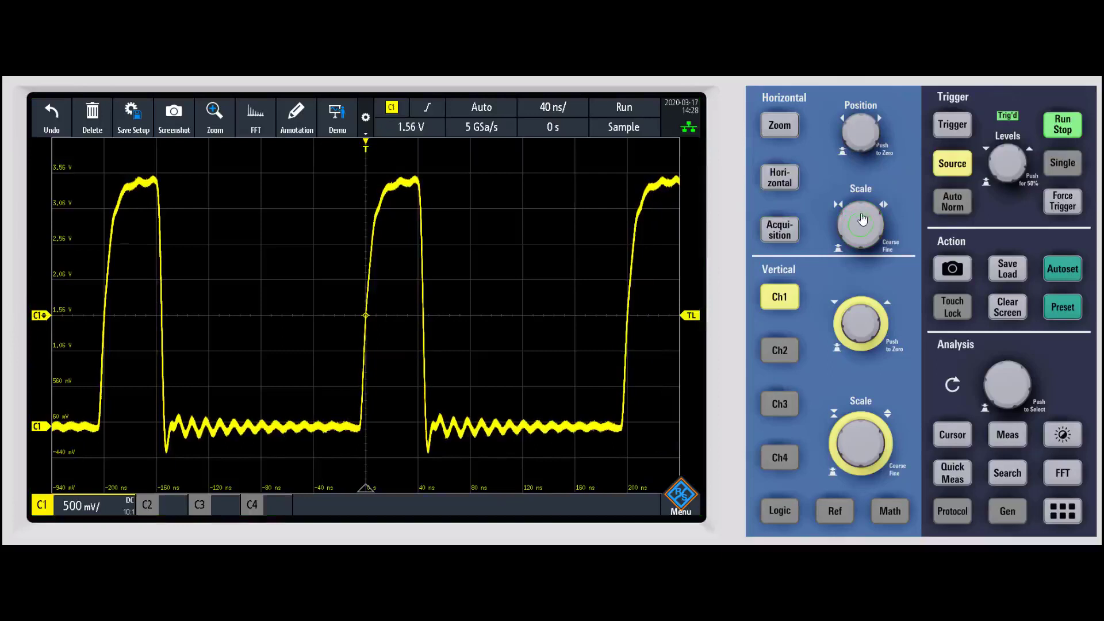
Circle the middle pulse peak with a red freehand annotation
{"action": "scroll", "coordinate": [863, 208], "scroll_direction": "up", "scroll_amount": 1}
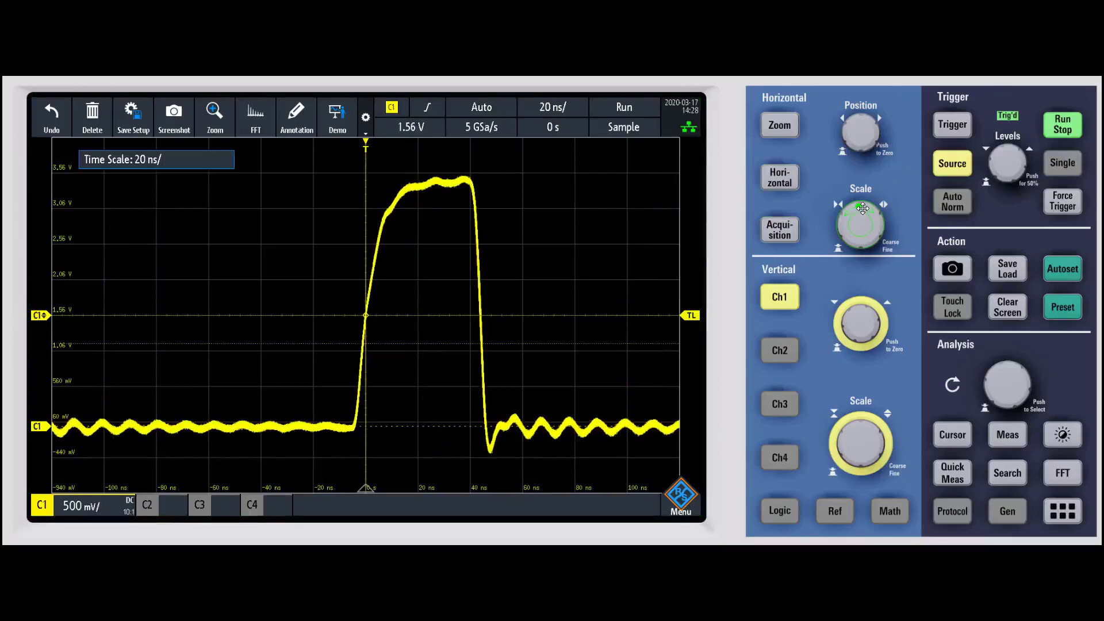
{"action": "scroll", "coordinate": [863, 208], "scroll_direction": "down", "scroll_amount": 1}
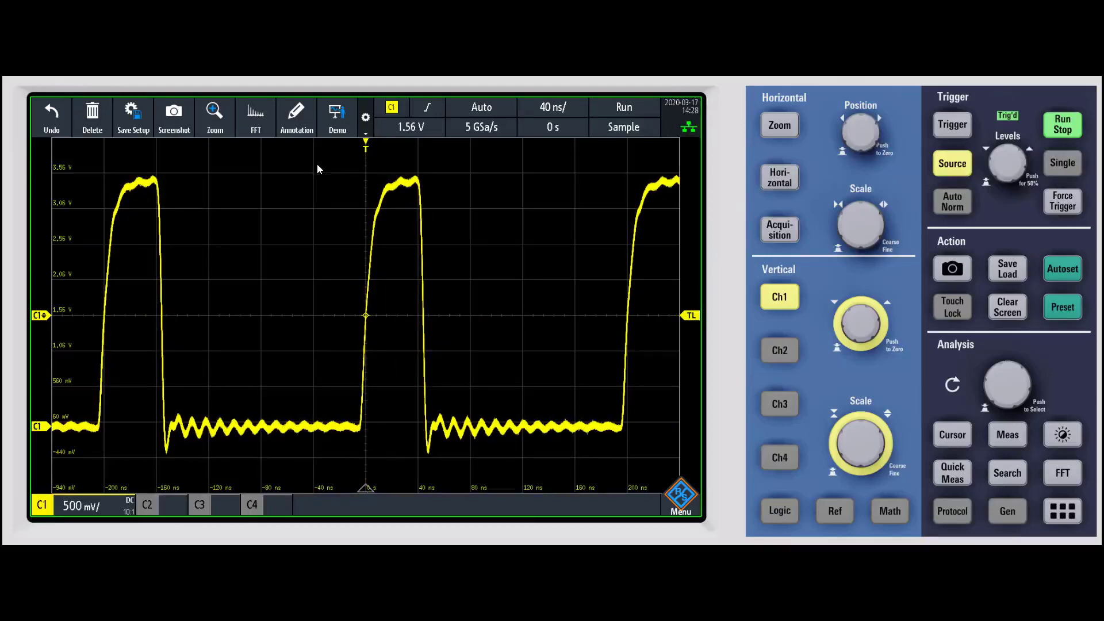
{"action": "left_click", "coordinate": [295, 124]}
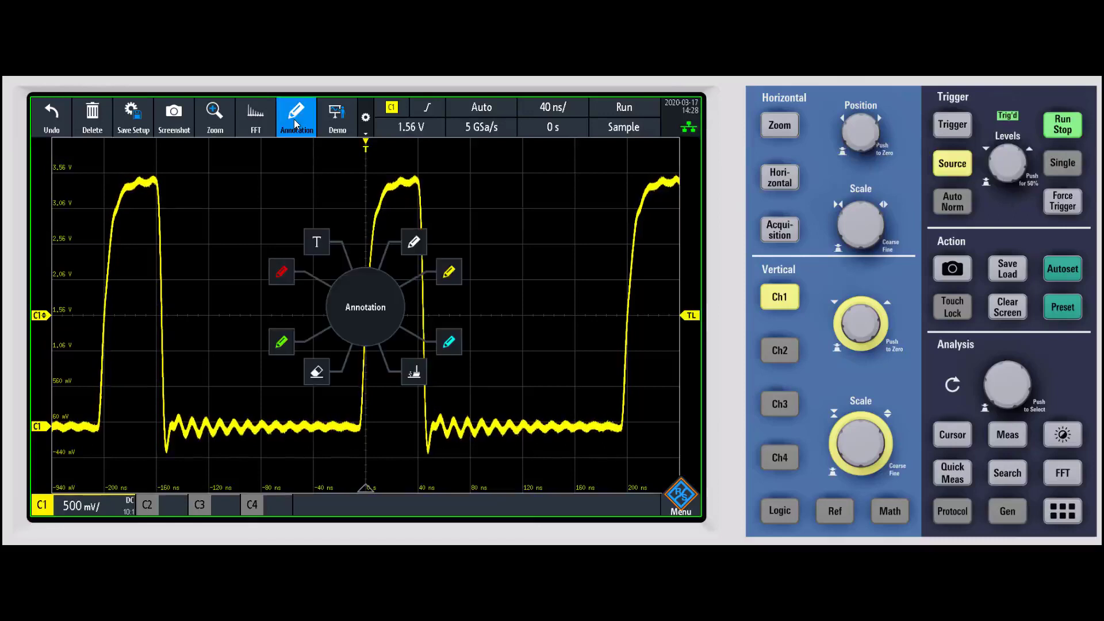
{"action": "left_click", "coordinate": [282, 273]}
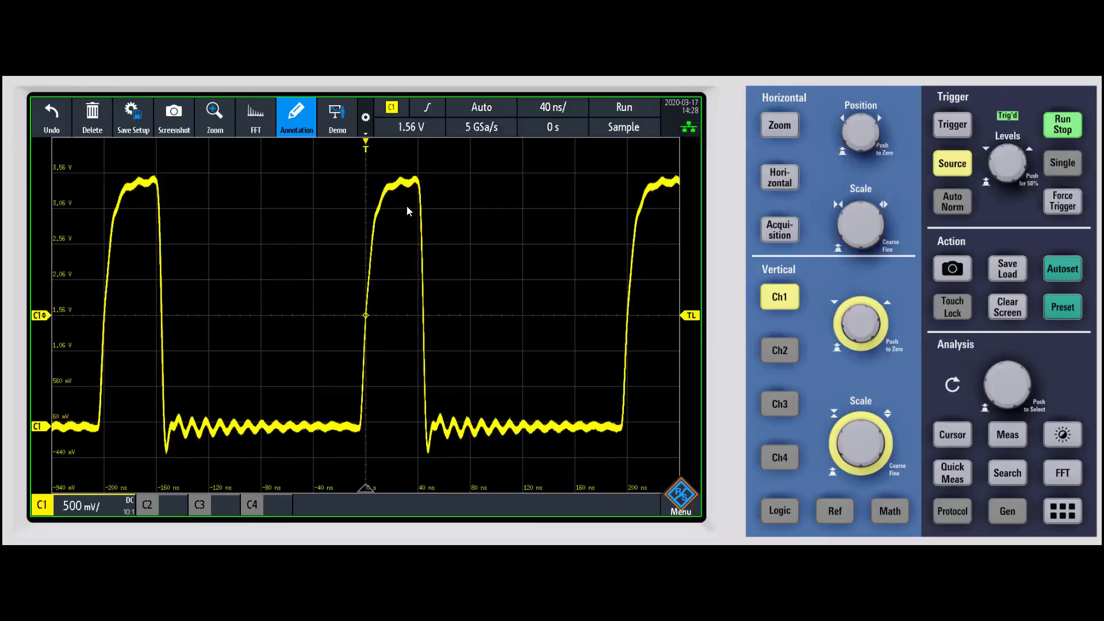
{"action": "left_click_drag", "start_coordinate": [417, 159], "coordinate": [380, 162]}
{"action": "left_click_drag", "start_coordinate": [430, 196], "coordinate": [420, 160]}
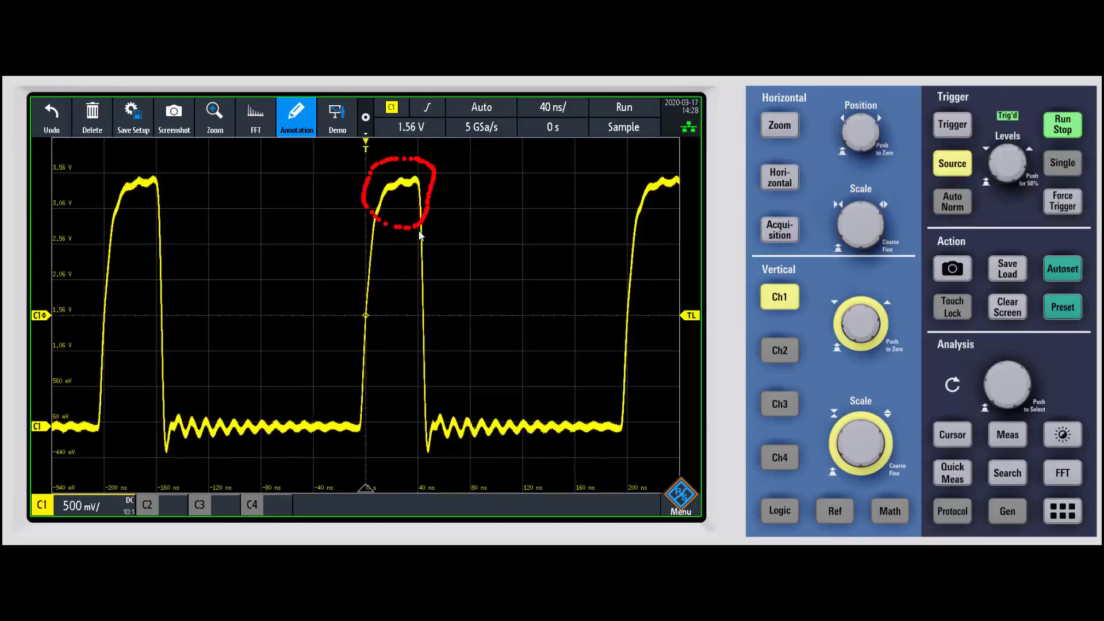
{"action": "left_click", "coordinate": [302, 126]}
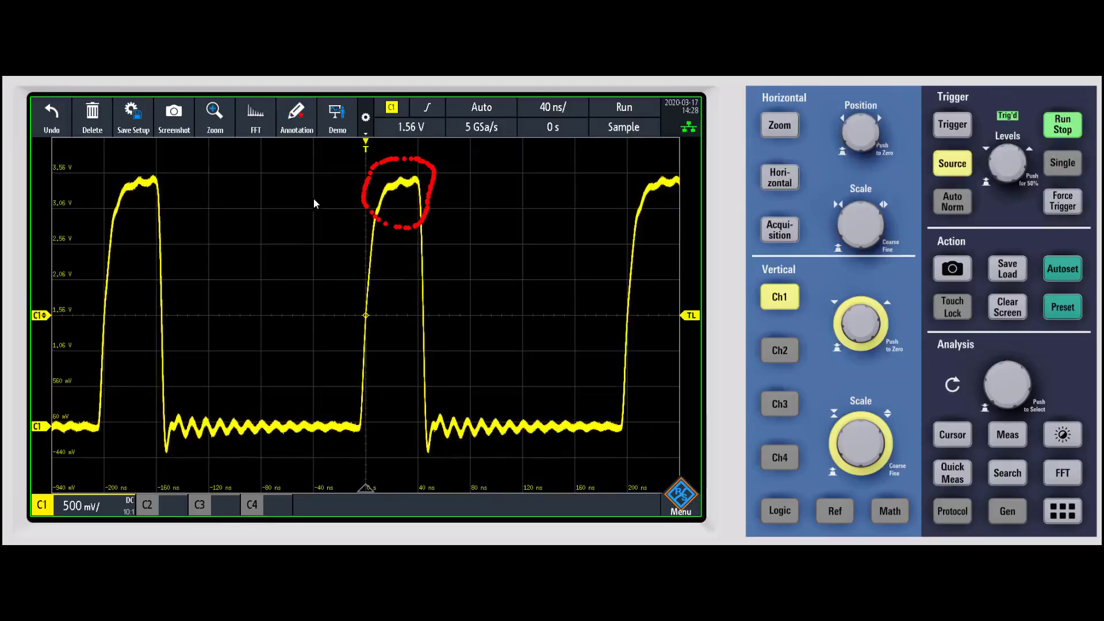
Erase all annotations from the display
{"action": "left_click", "coordinate": [295, 129]}
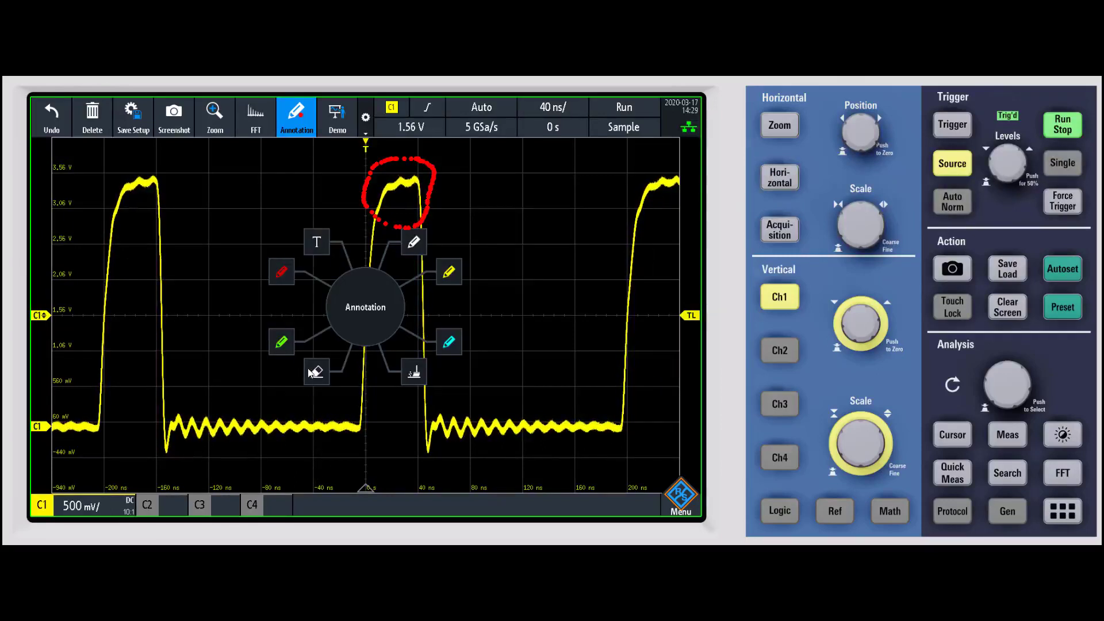
{"action": "left_click", "coordinate": [406, 364]}
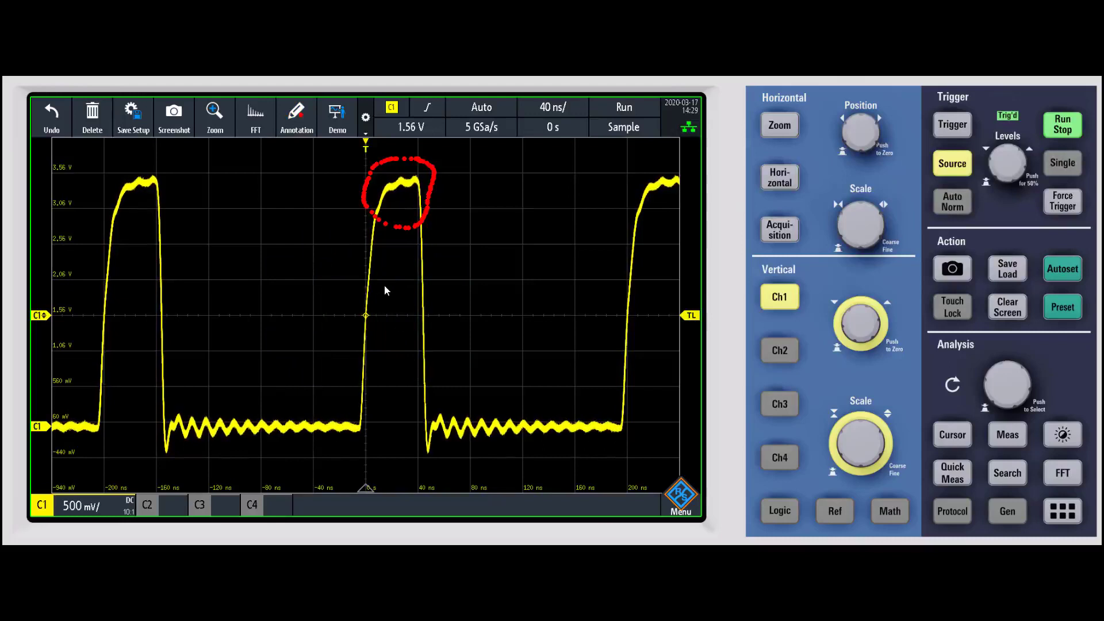
{"action": "left_click", "coordinate": [290, 128]}
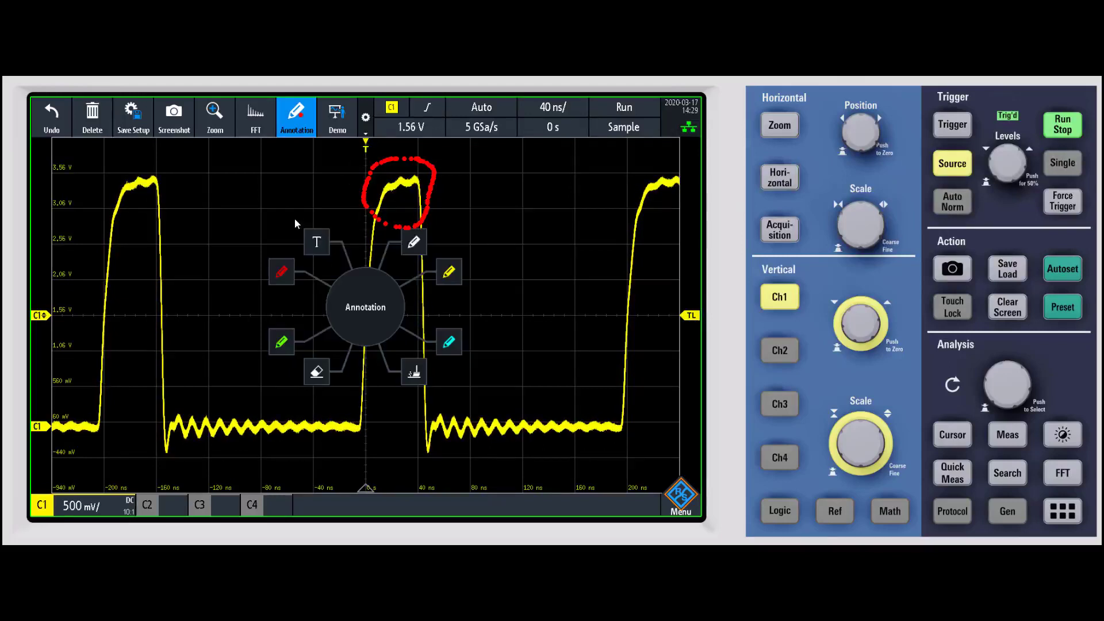
{"action": "left_click", "coordinate": [415, 373]}
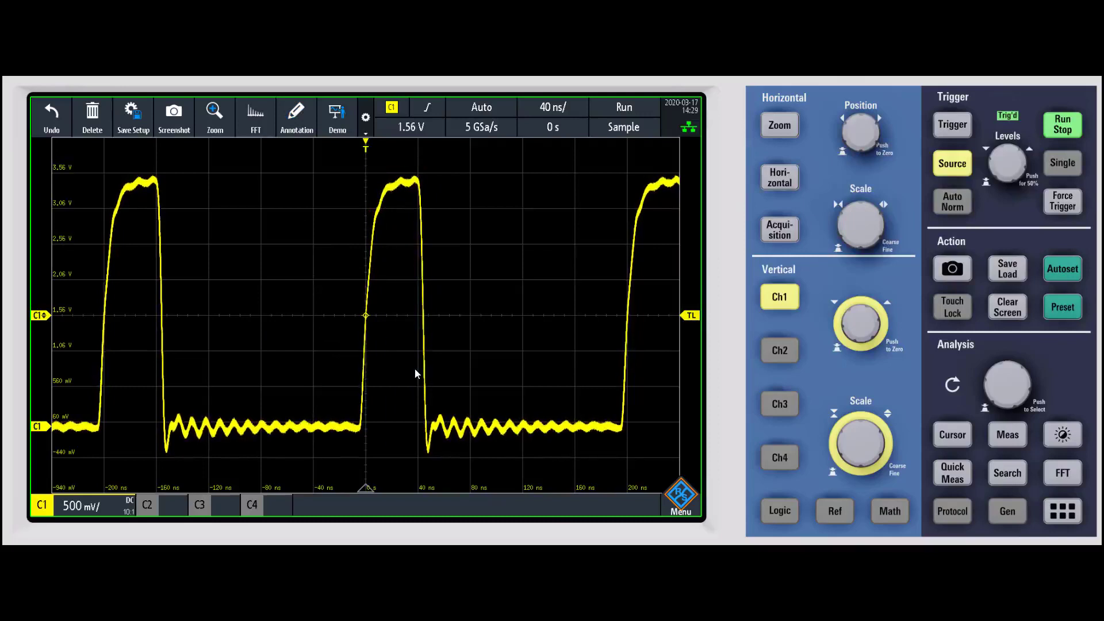
Pin an Acquire Mode shortcut box to the screen, leaving acquisition in Sample mode
{"action": "left_click", "coordinate": [781, 232]}
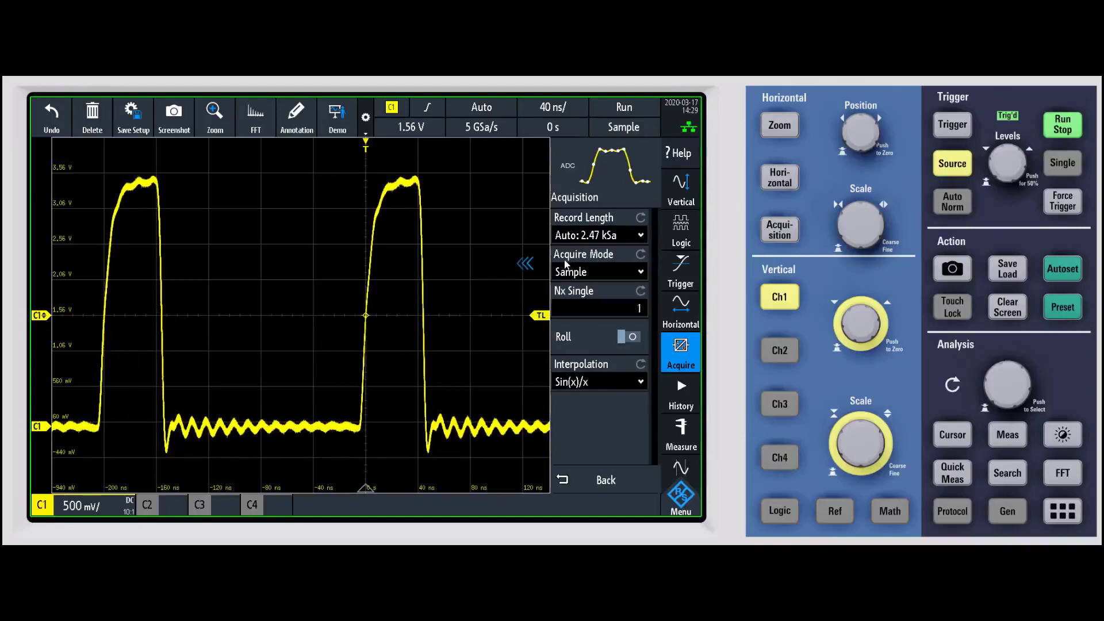
{"action": "left_click_drag", "start_coordinate": [547, 260], "coordinate": [545, 264]}
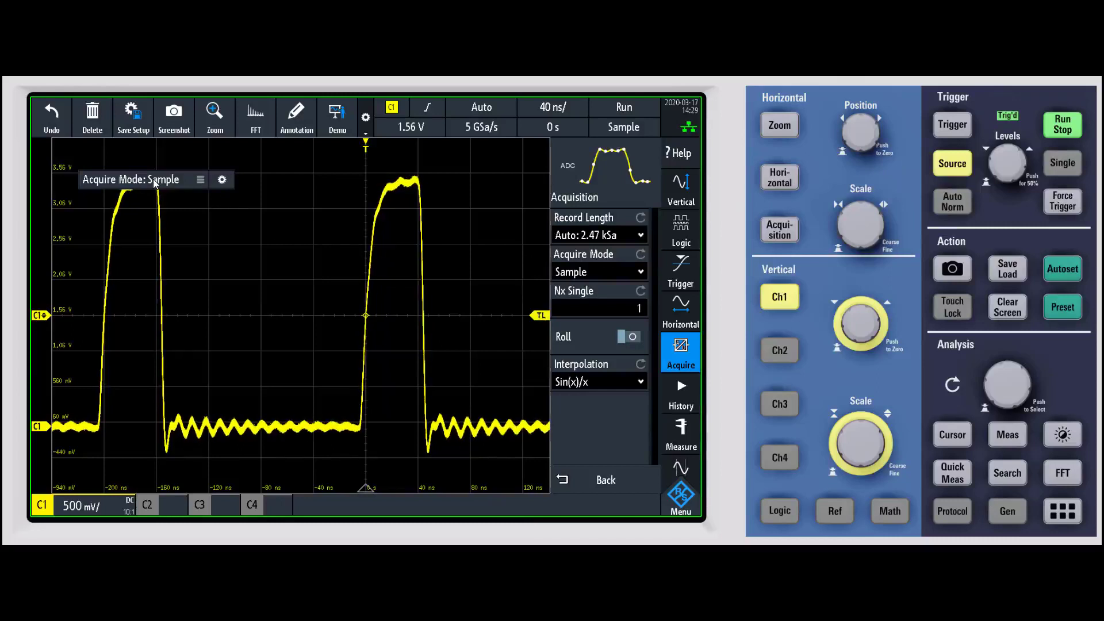
{"action": "left_click", "coordinate": [365, 373]}
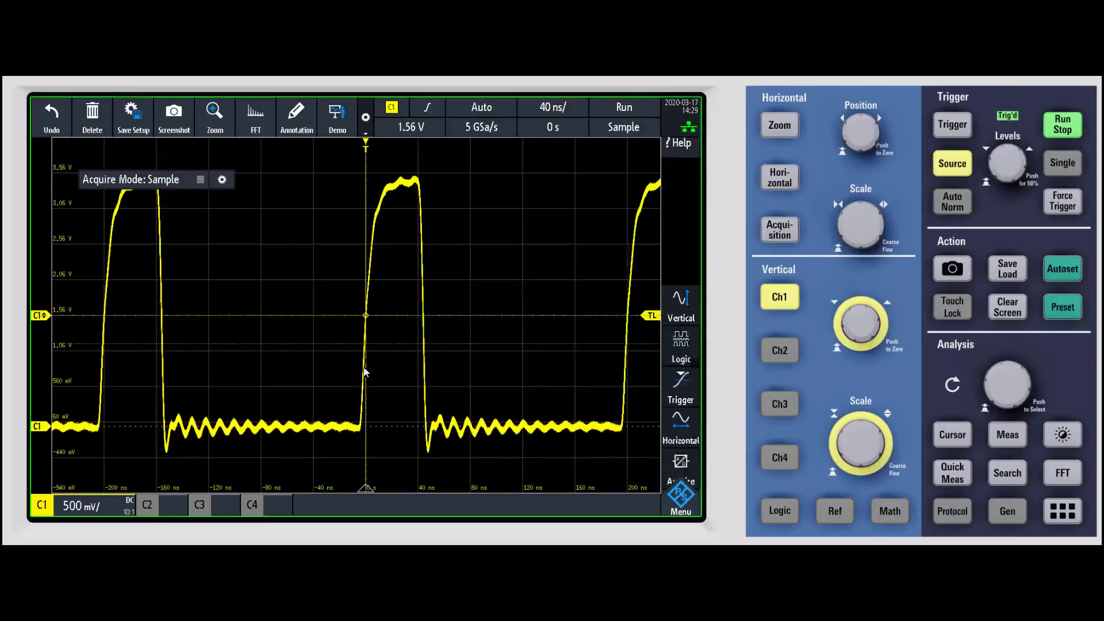
{"action": "left_click", "coordinate": [199, 181]}
{"action": "left_click", "coordinate": [284, 251]}
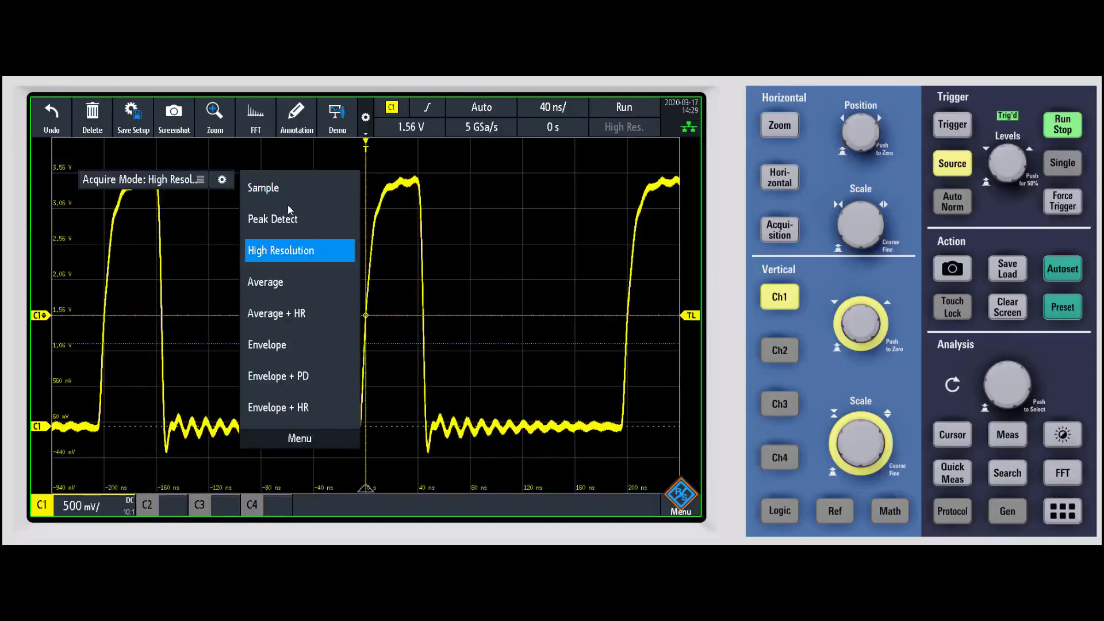
{"action": "left_click", "coordinate": [263, 187]}
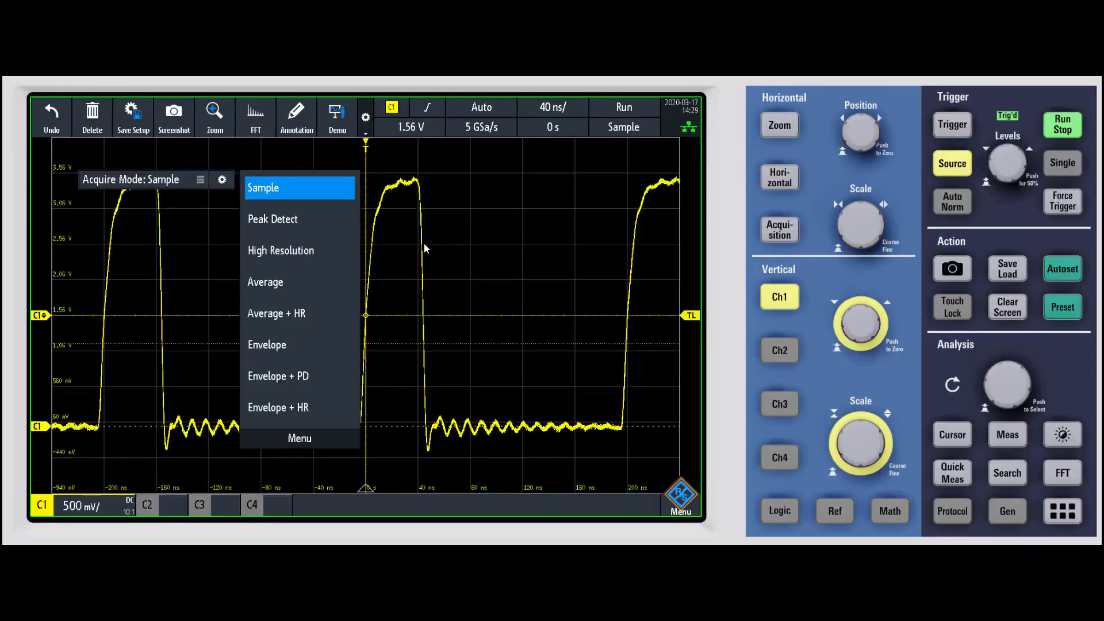
{"action": "left_click", "coordinate": [608, 263]}
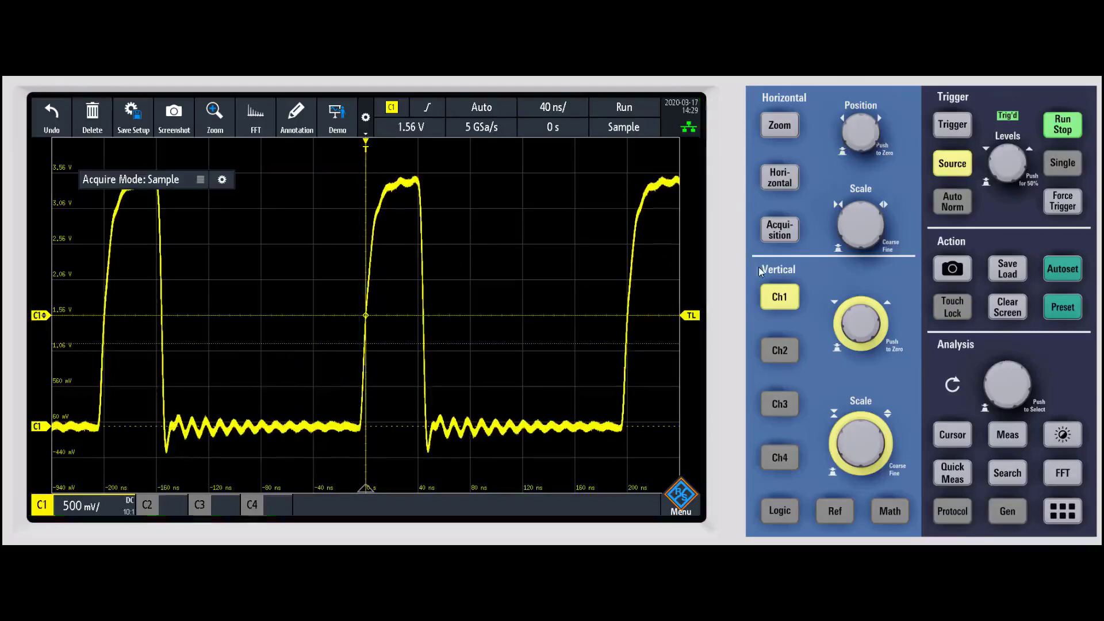
Pin a Record Length shortcut at 500 kSa, then delete all on-screen info boxes
{"action": "left_click", "coordinate": [780, 230]}
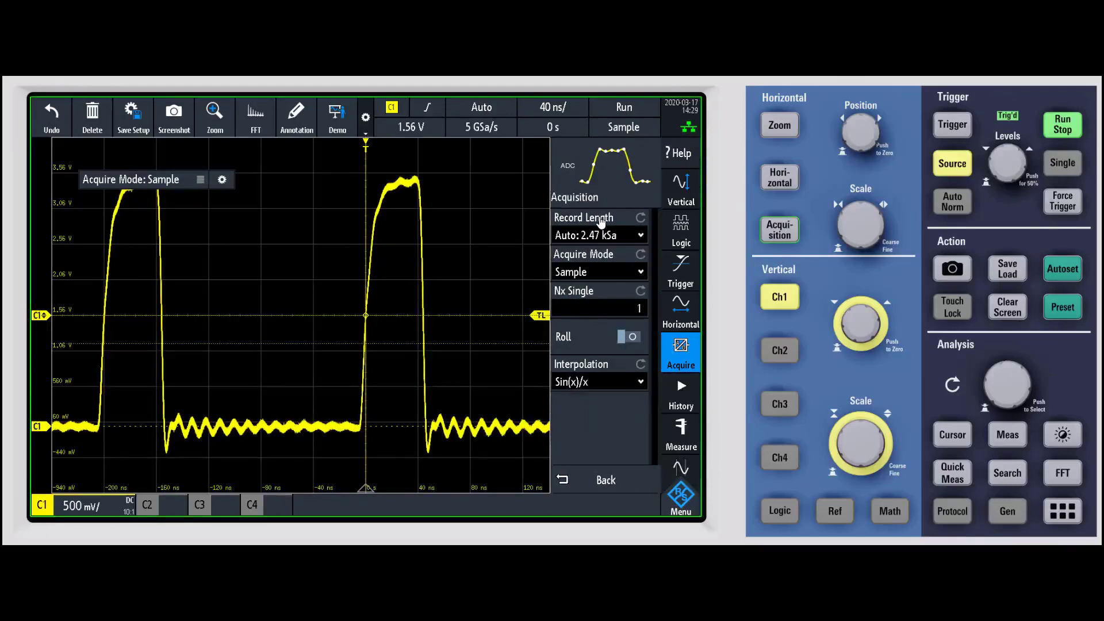
{"action": "left_click_drag", "start_coordinate": [563, 224], "coordinate": [509, 229]}
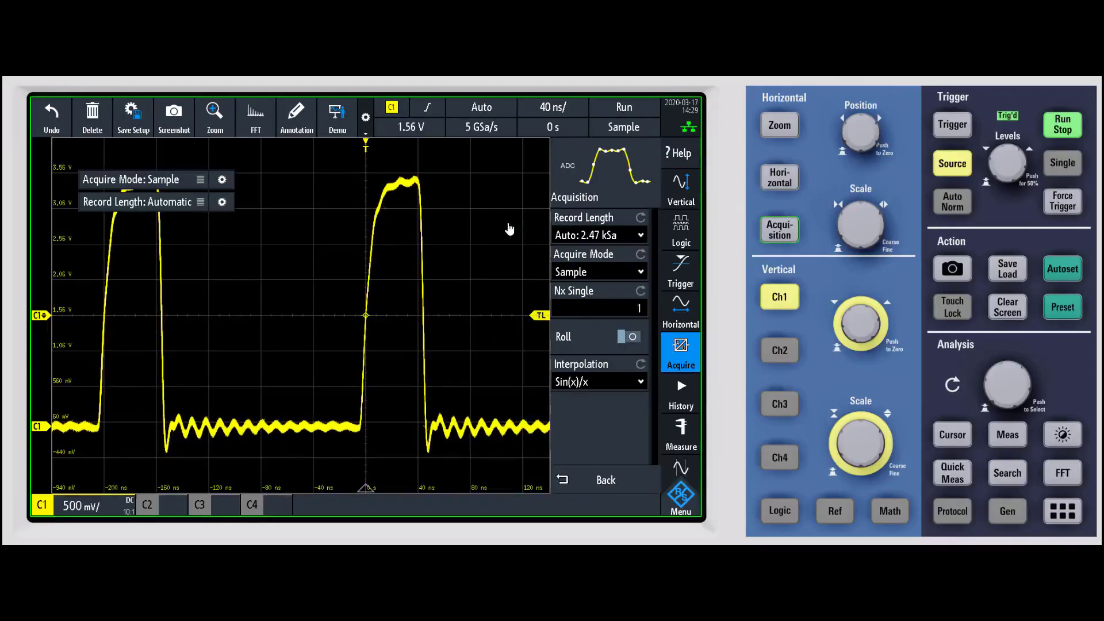
{"action": "left_click", "coordinate": [202, 204]}
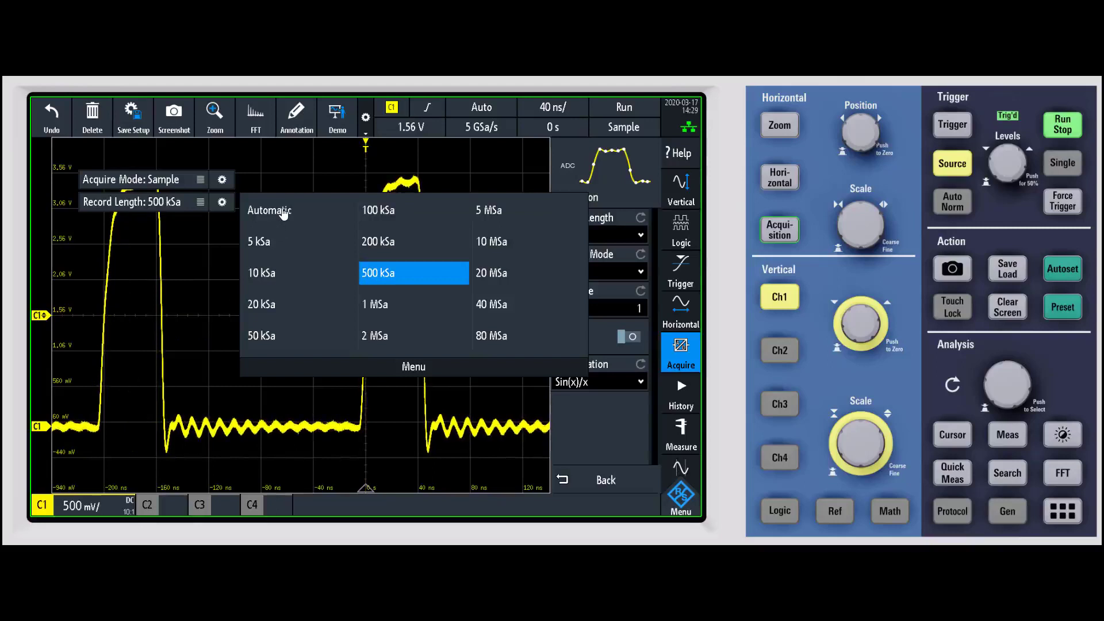
{"action": "left_click", "coordinate": [187, 276]}
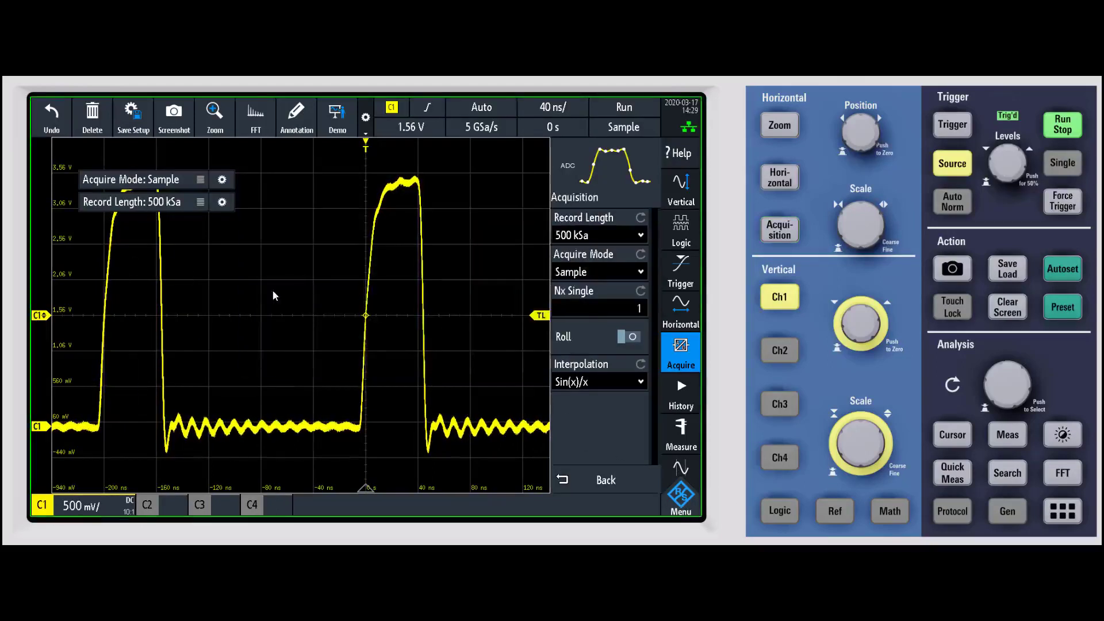
{"action": "left_click", "coordinate": [233, 268]}
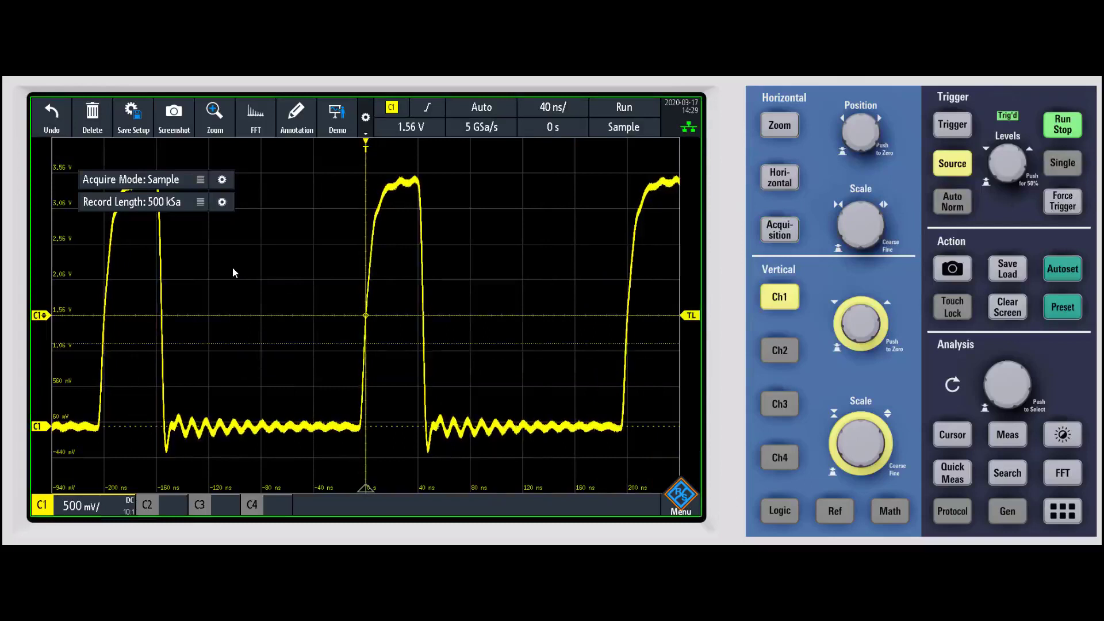
{"action": "left_click", "coordinate": [222, 202]}
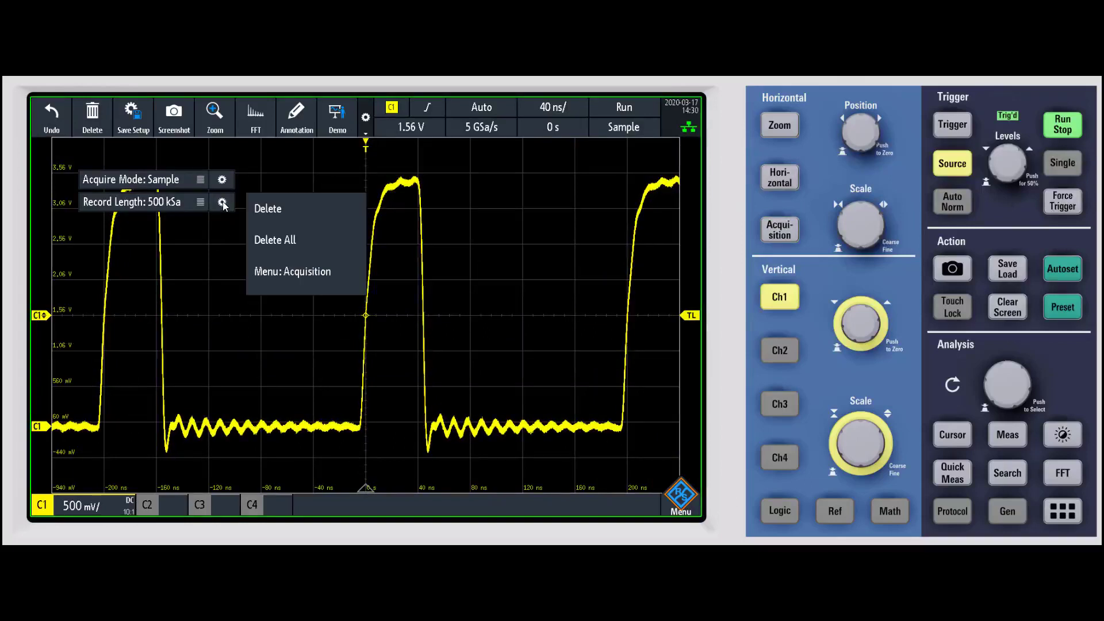
{"action": "left_click", "coordinate": [288, 241]}
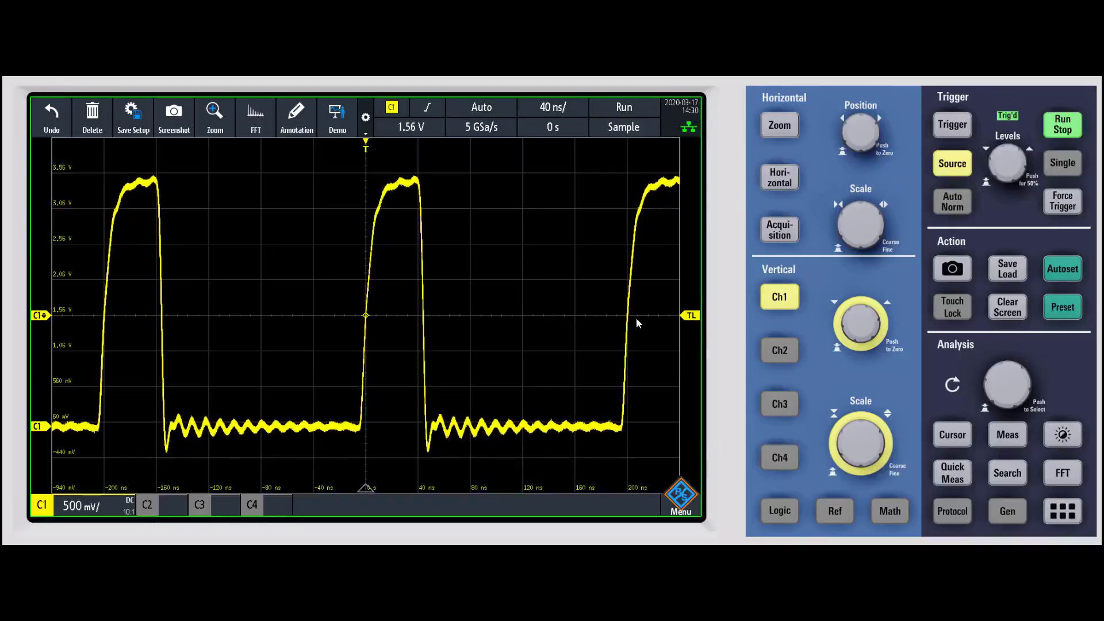
Set channel 1's waveform colour scheme to Temperature and close the Channel 1 menu
{"action": "left_click", "coordinate": [777, 302]}
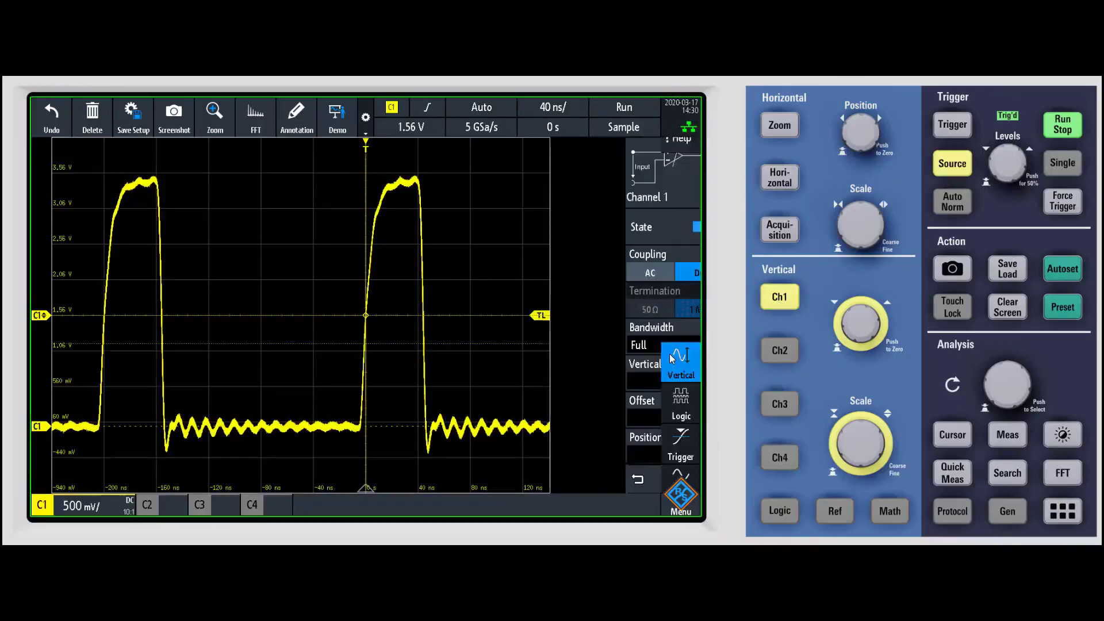
{"action": "scroll", "coordinate": [608, 402], "scroll_direction": "down", "scroll_amount": 5}
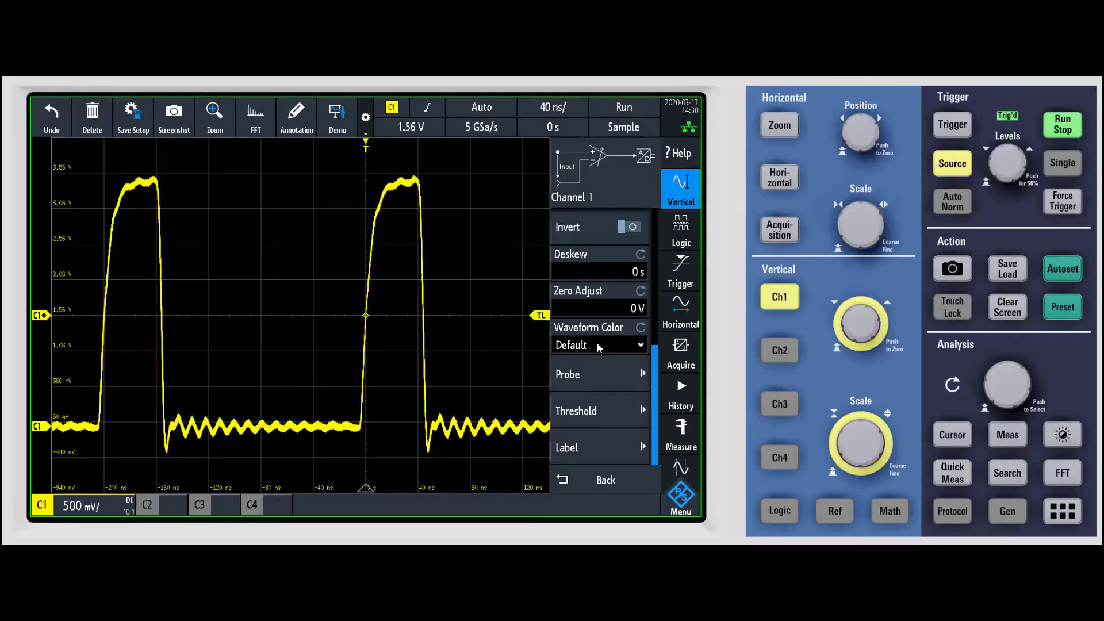
{"action": "left_click", "coordinate": [599, 347]}
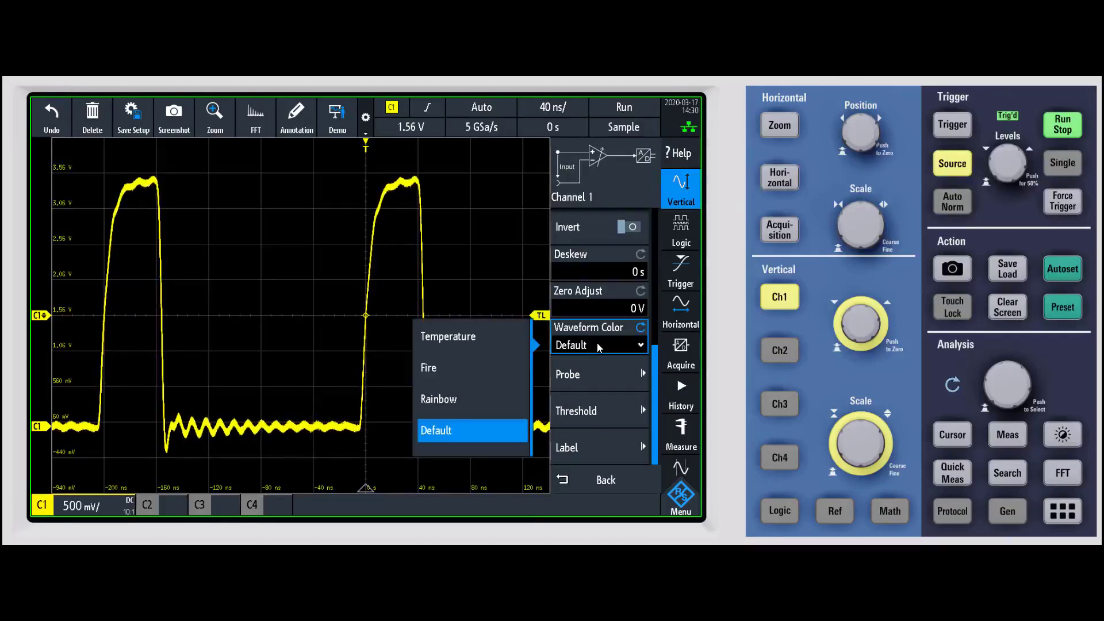
{"action": "left_click", "coordinate": [472, 342]}
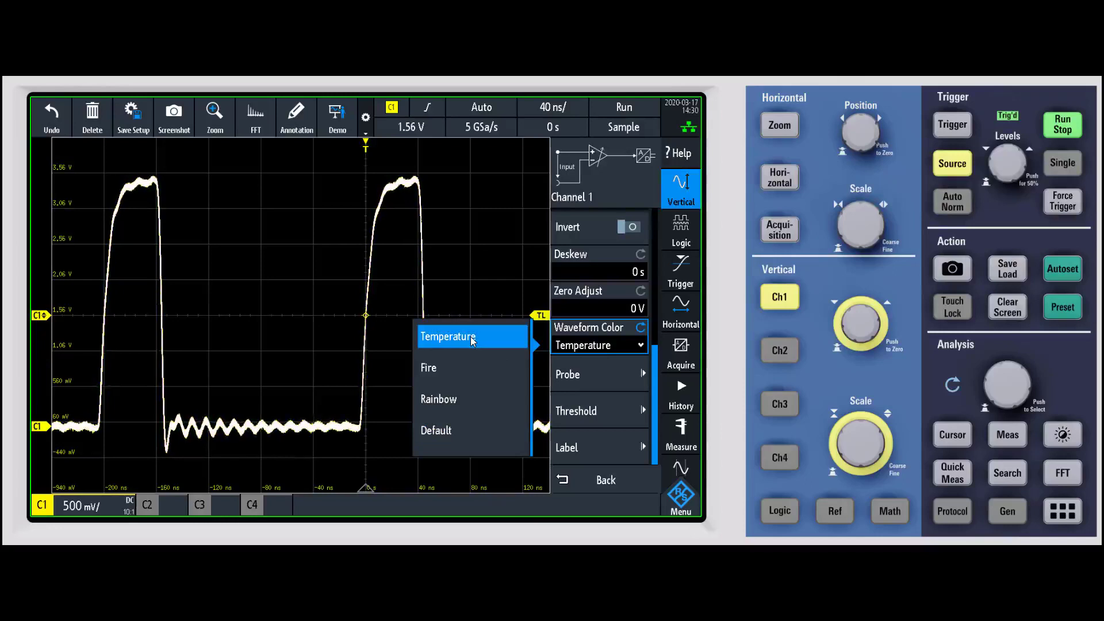
{"action": "left_click", "coordinate": [500, 285]}
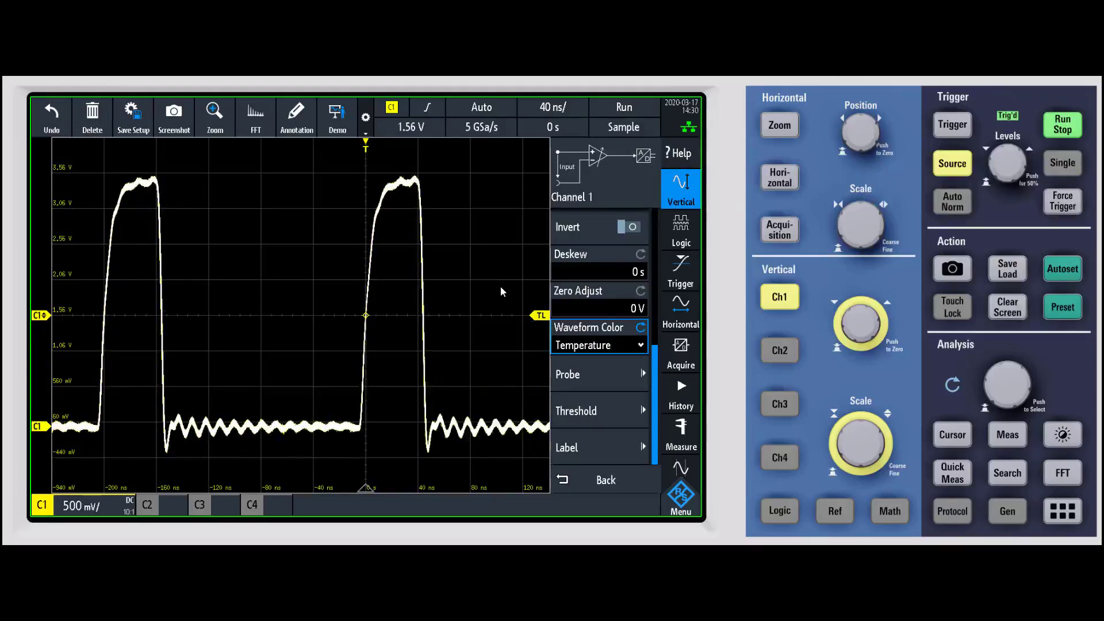
{"action": "left_click", "coordinate": [491, 303]}
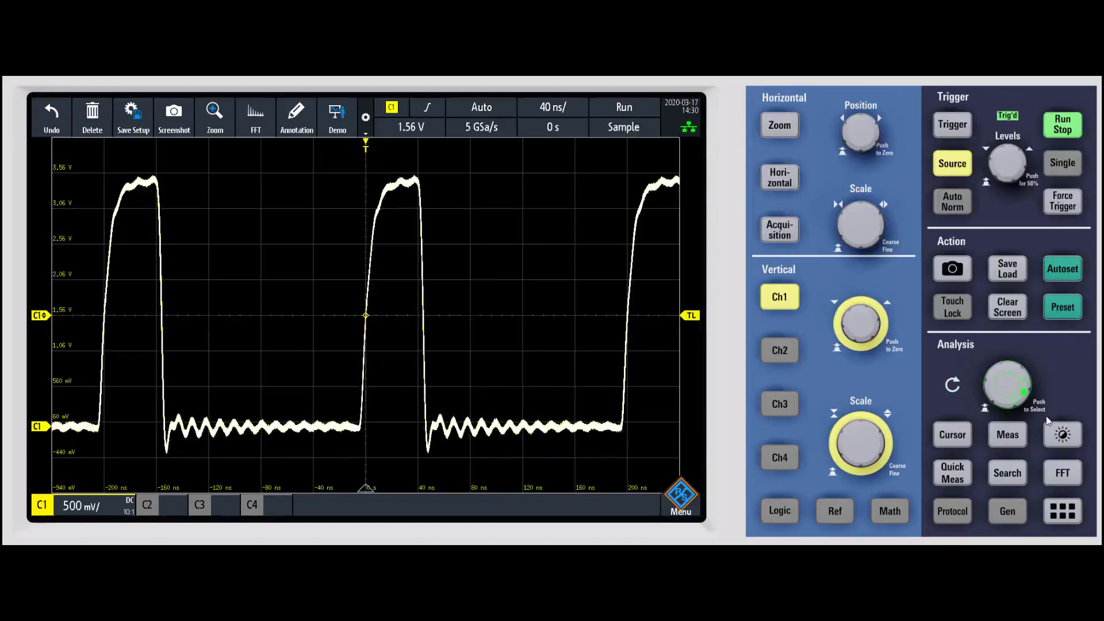
Lower the waveform intensity from 98 % to about 42 %
{"action": "left_click", "coordinate": [1051, 437]}
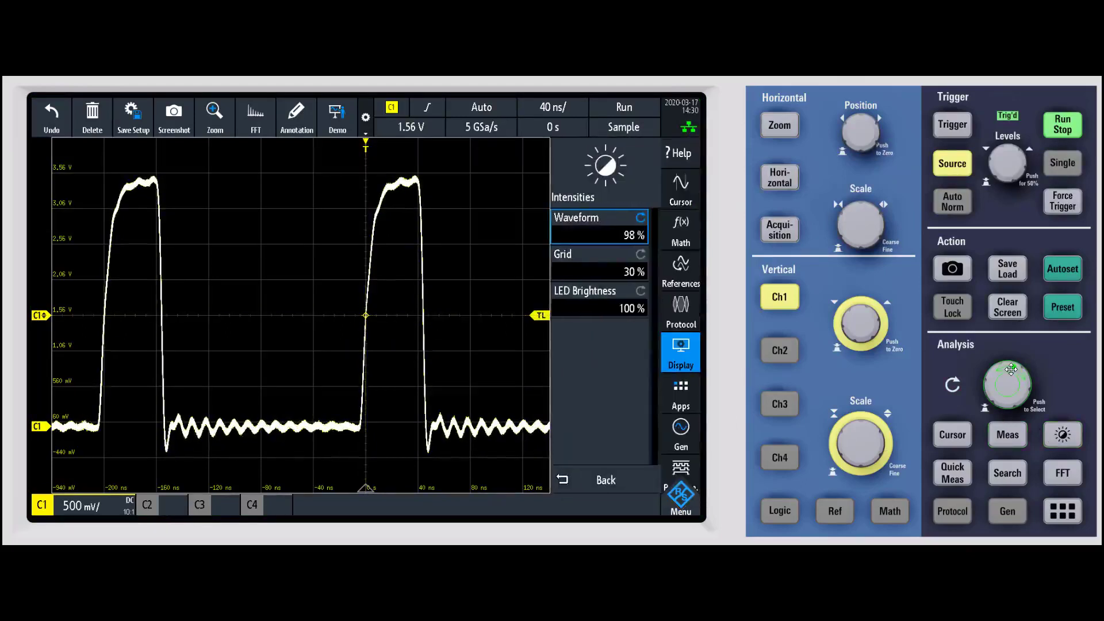
{"action": "scroll", "coordinate": [1011, 369], "scroll_direction": "up", "scroll_amount": 2}
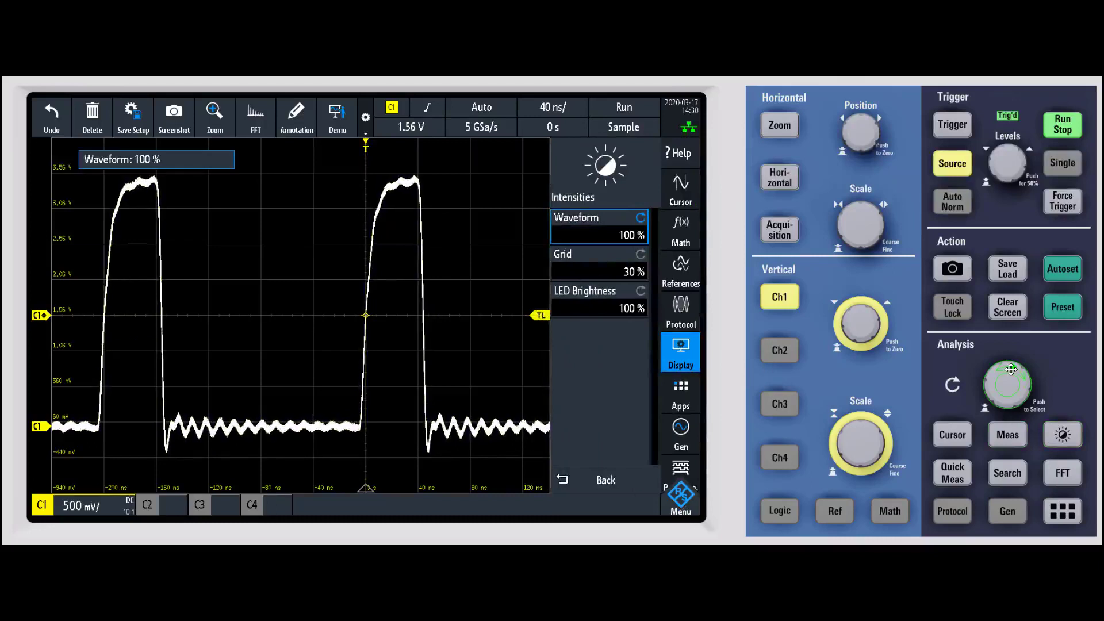
{"action": "scroll", "coordinate": [1011, 369], "scroll_direction": "down", "scroll_amount": 1}
{"action": "scroll", "coordinate": [1012, 369], "scroll_direction": "down", "scroll_amount": 13}
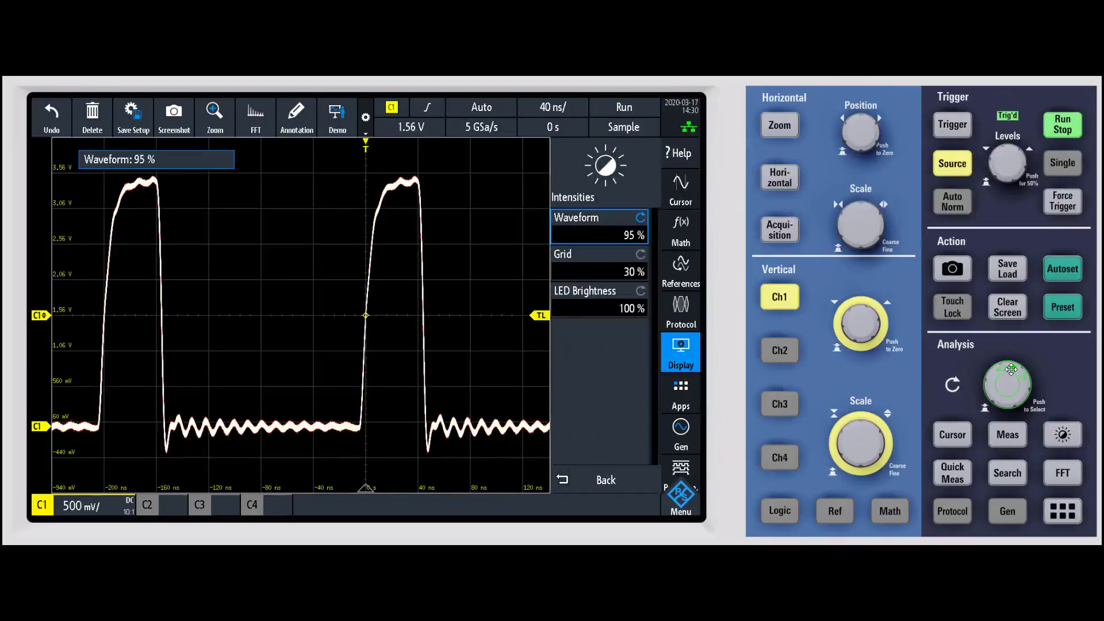
{"action": "scroll", "coordinate": [1011, 369], "scroll_direction": "down", "scroll_amount": 5}
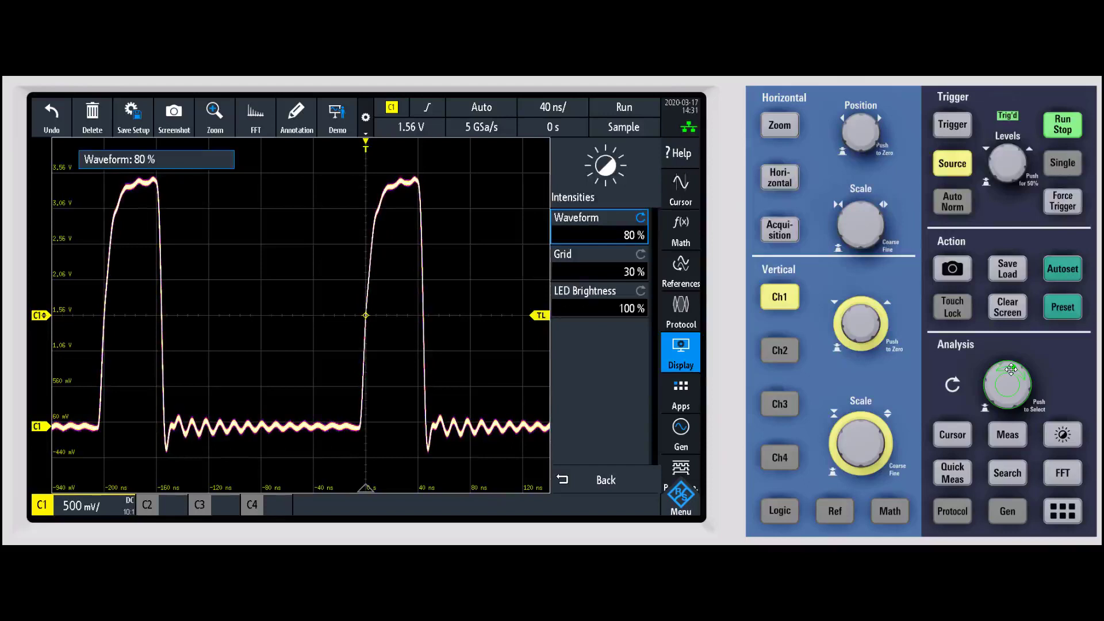
{"action": "scroll", "coordinate": [1011, 369], "scroll_direction": "down", "scroll_amount": 12}
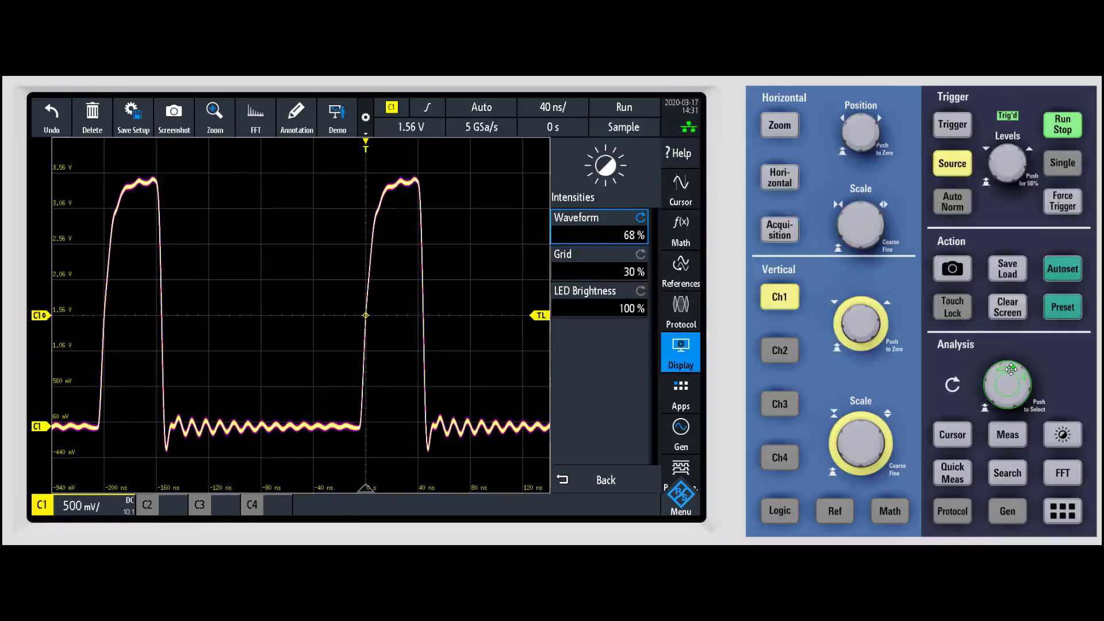
{"action": "scroll", "coordinate": [1011, 369], "scroll_direction": "down", "scroll_amount": 20}
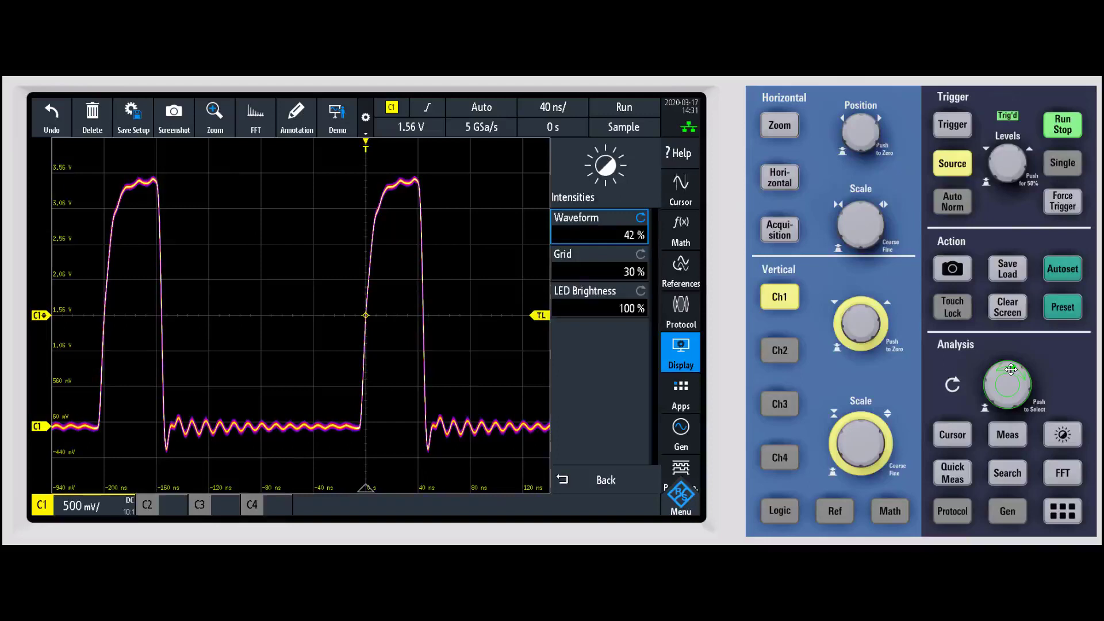
{"action": "scroll", "coordinate": [874, 318], "scroll_direction": "up", "scroll_amount": 3}
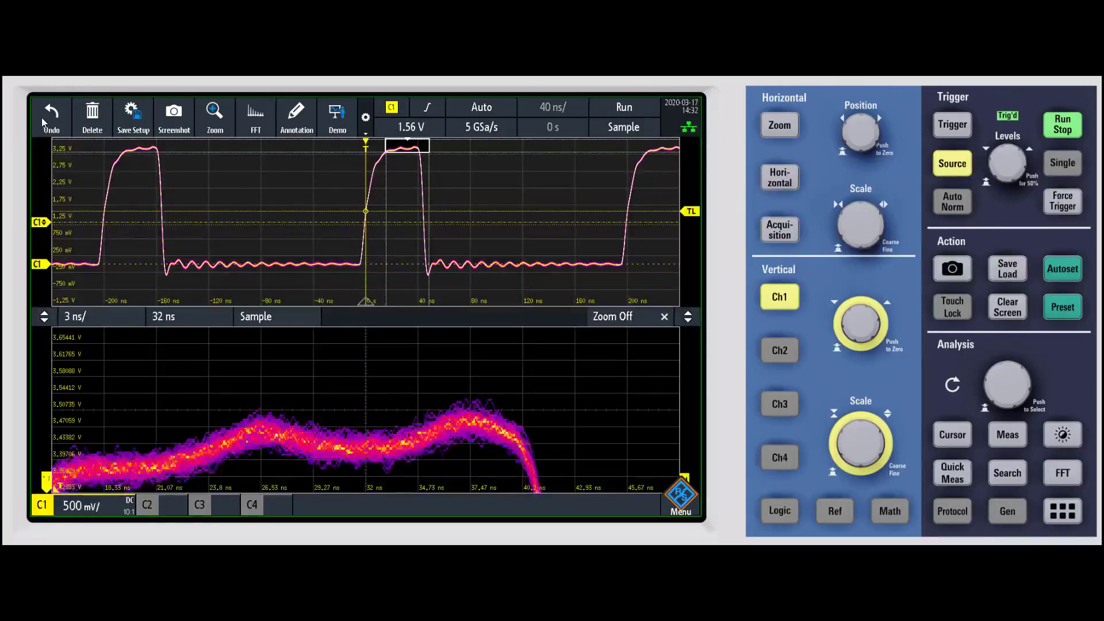
{"action": "left_click", "coordinate": [47, 116]}
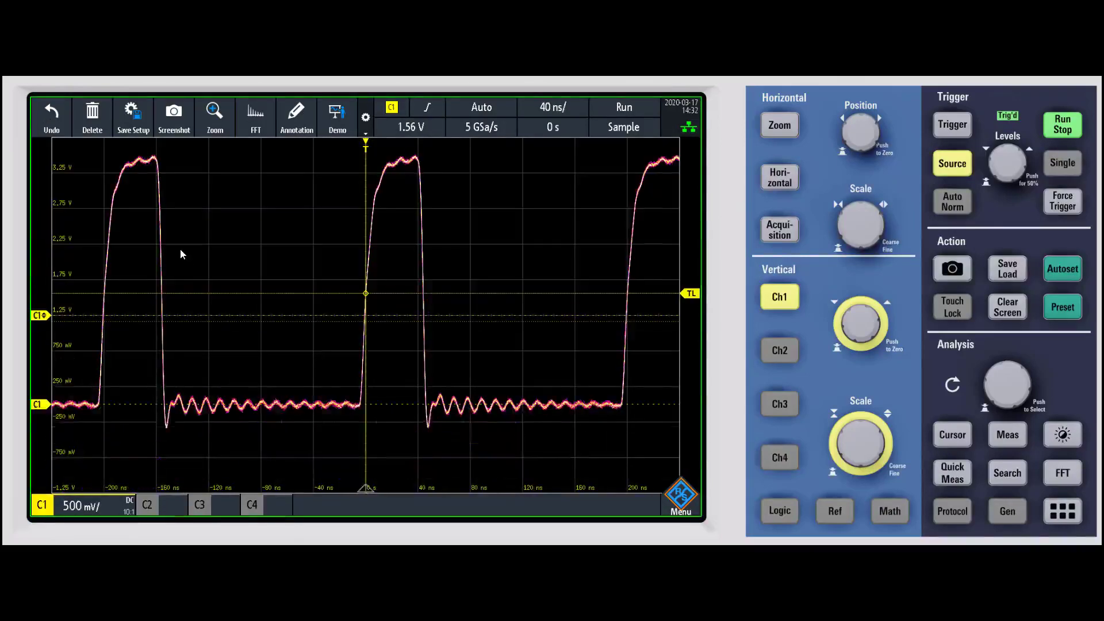